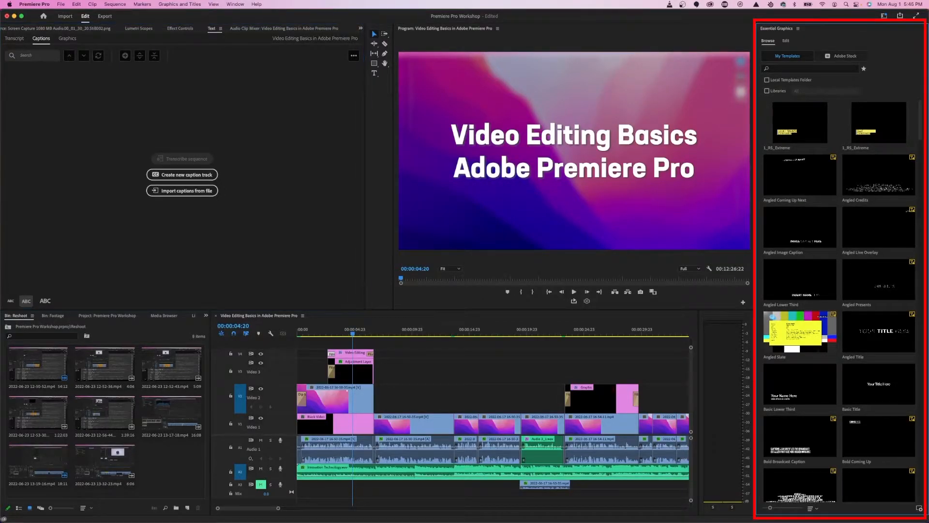
- Close the Essential Graphics panel to free space in the workspace
click(799, 28)
click(824, 36)
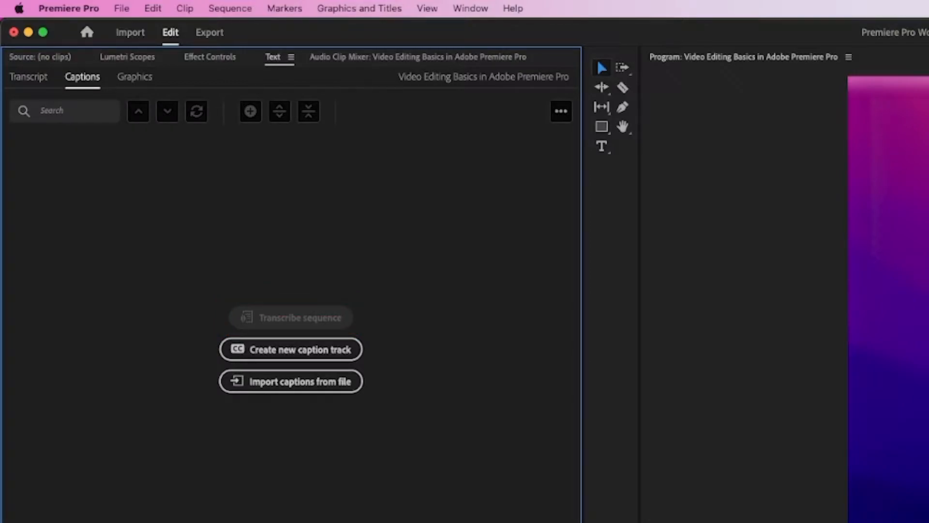
- Re-transcribe the sequence with the language set to English and audio analysis set to the Audio 1 track
click(28, 77)
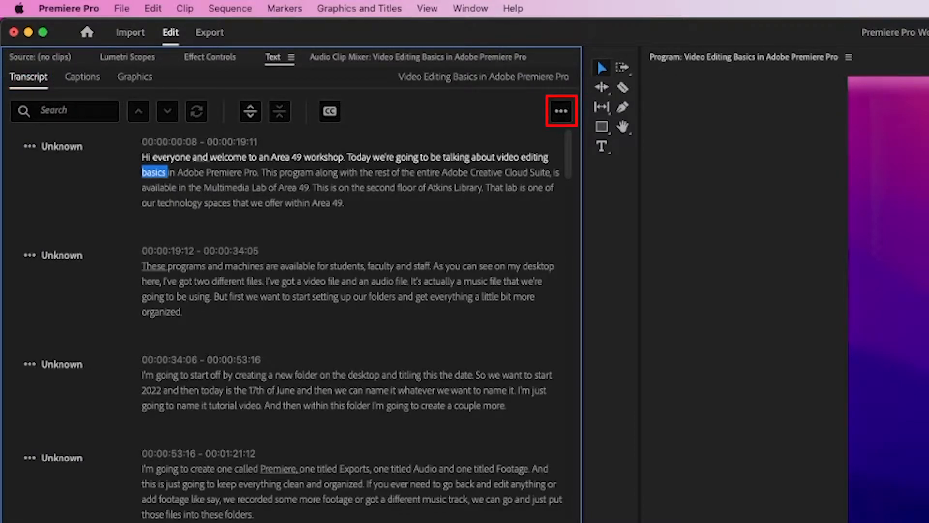
click(561, 111)
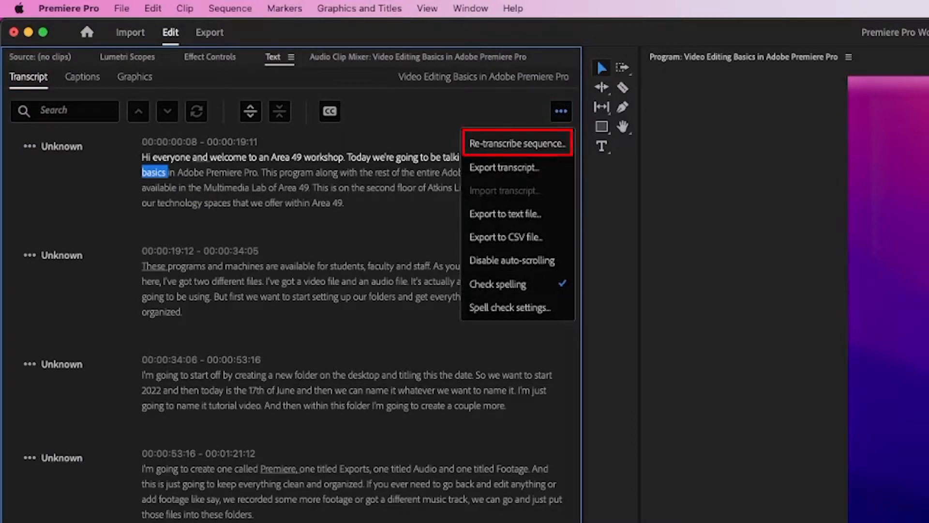
click(513, 142)
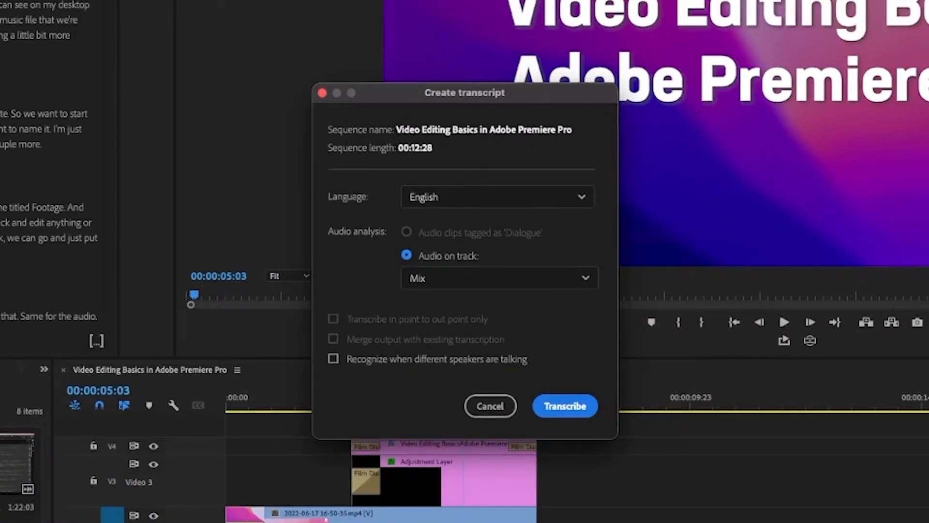
click(498, 197)
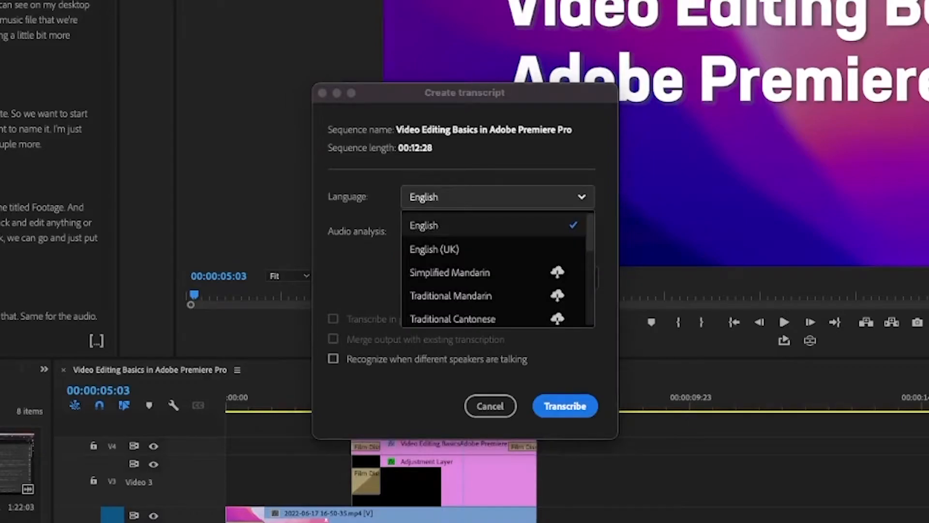
click(494, 225)
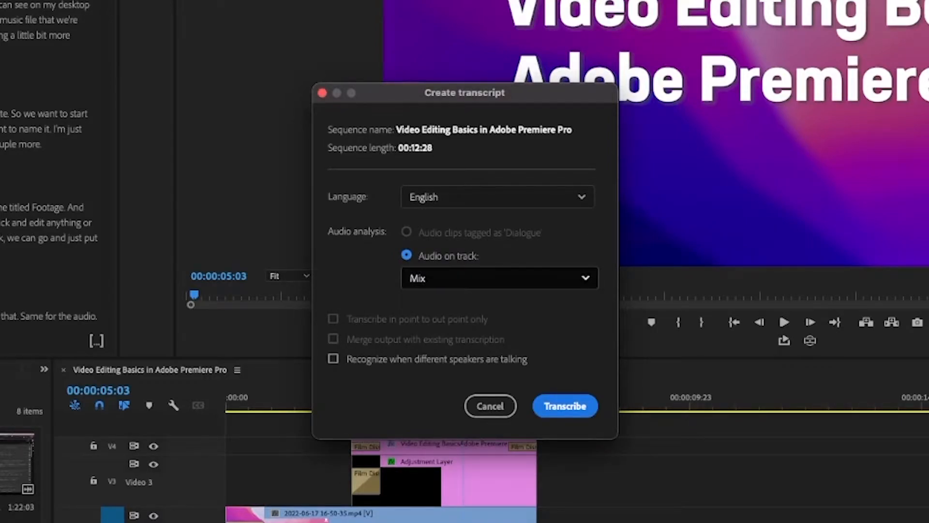
click(499, 278)
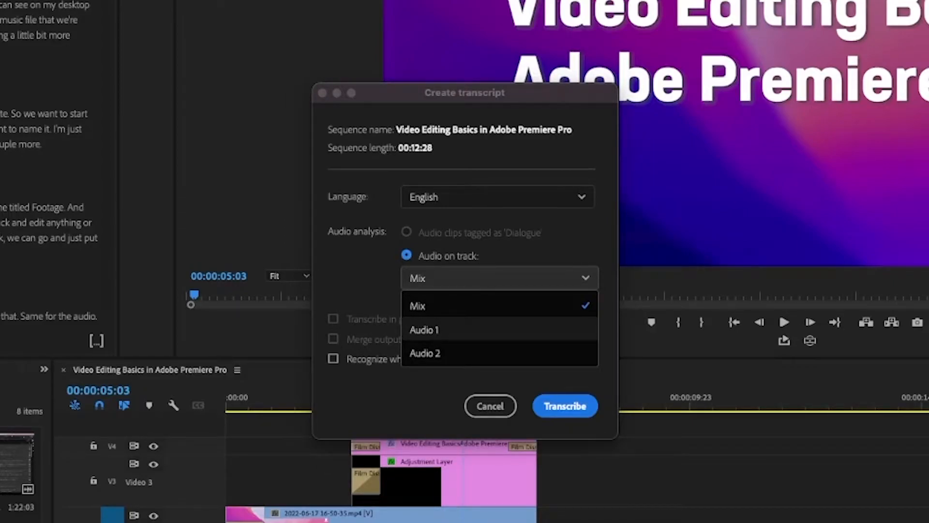
click(460, 332)
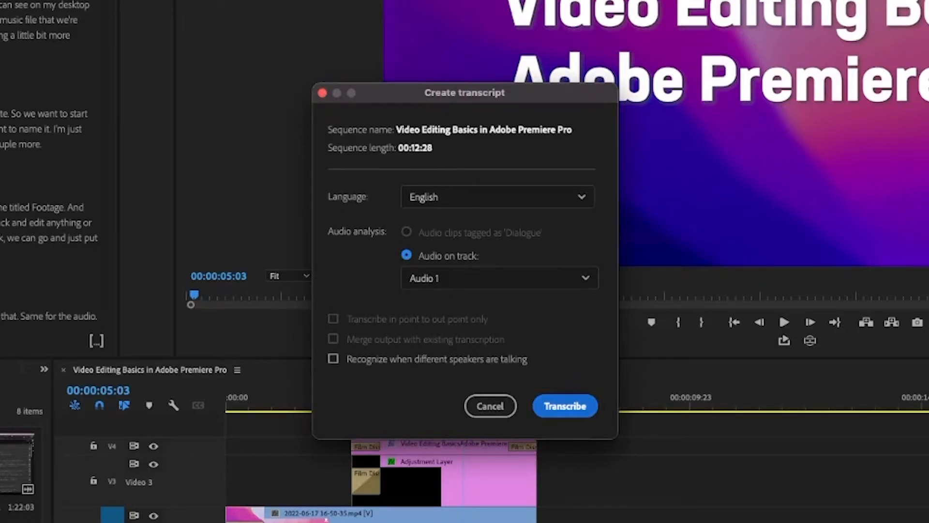
click(566, 406)
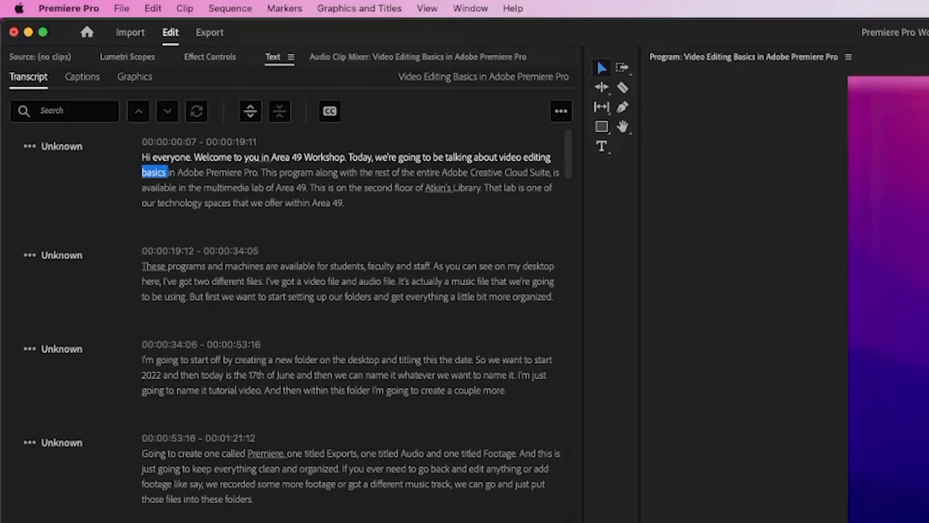
- Delete and retype the word "and" in "a video file and audio file" in the second transcript paragraph
double_click(358, 280)
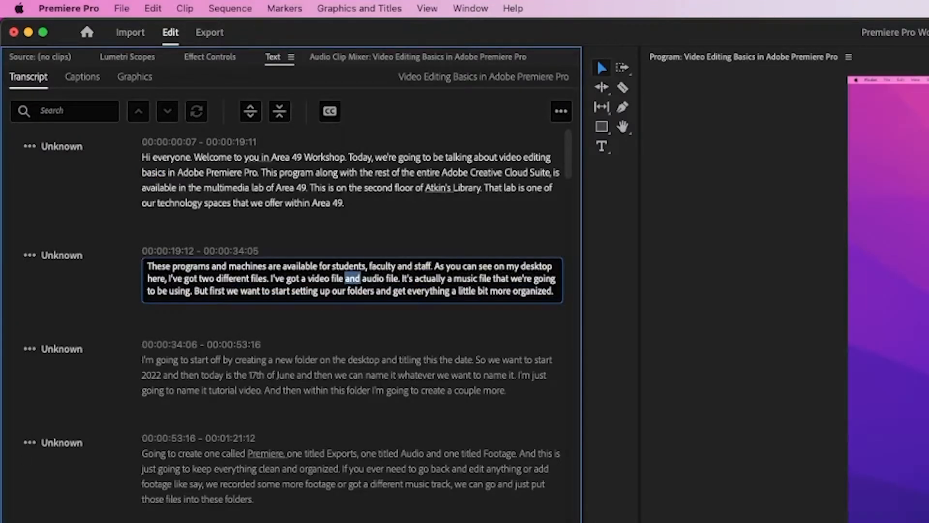
click(361, 279)
key(BackSpace)
key(BackSpace)
key(BackSpace)
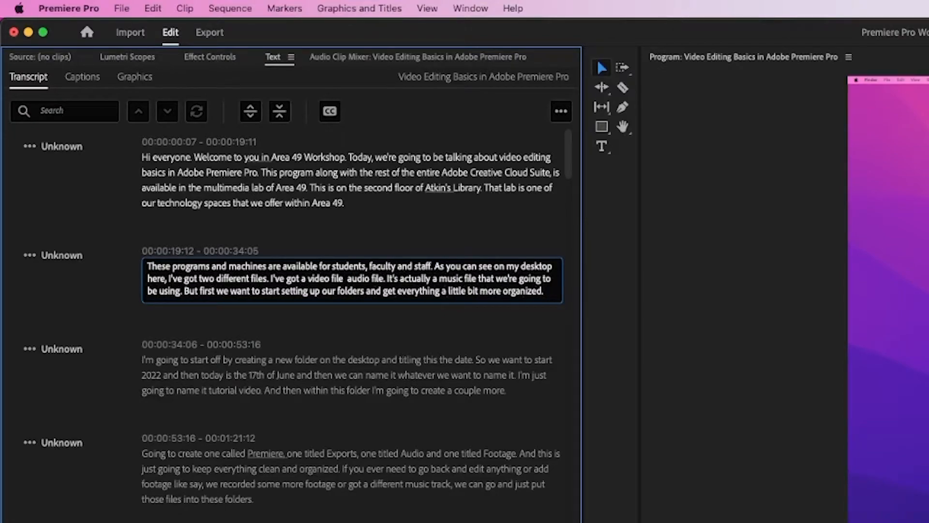
text(and)
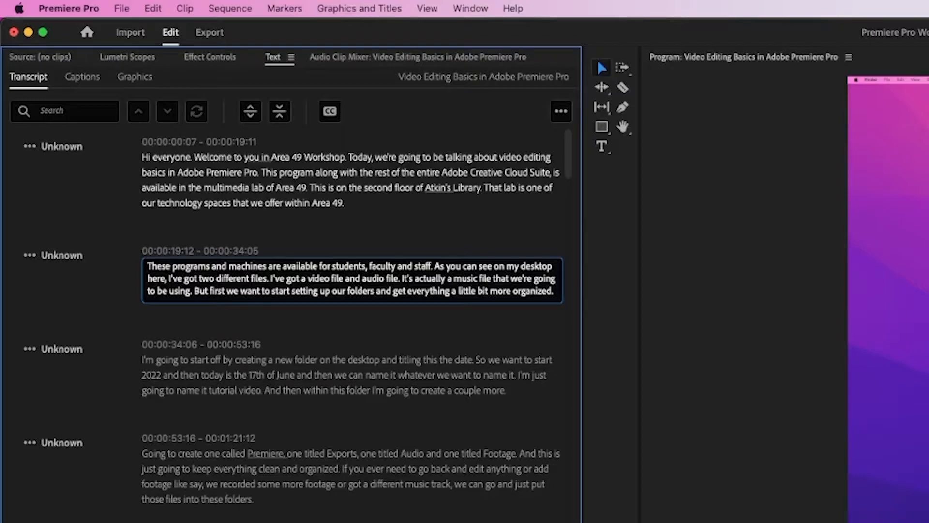
key(Escape)
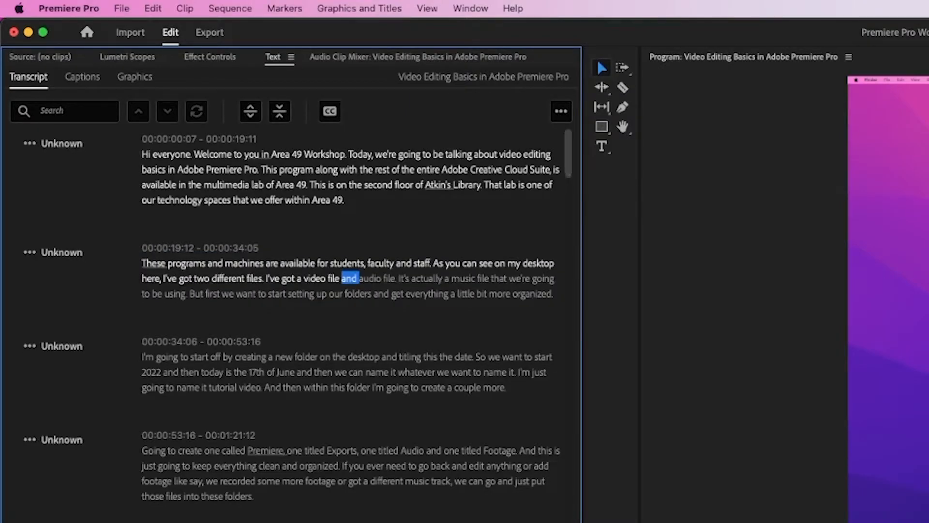
- Review the rest of the transcript and try to add a new caption track with the Subtitle format and no style
scroll(351, 315, down, 20)
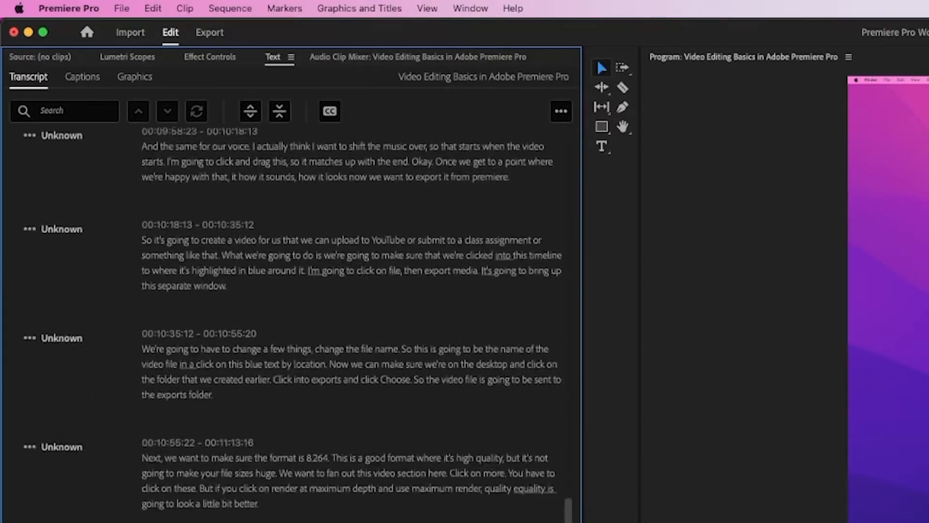
scroll(351, 315, down, 8)
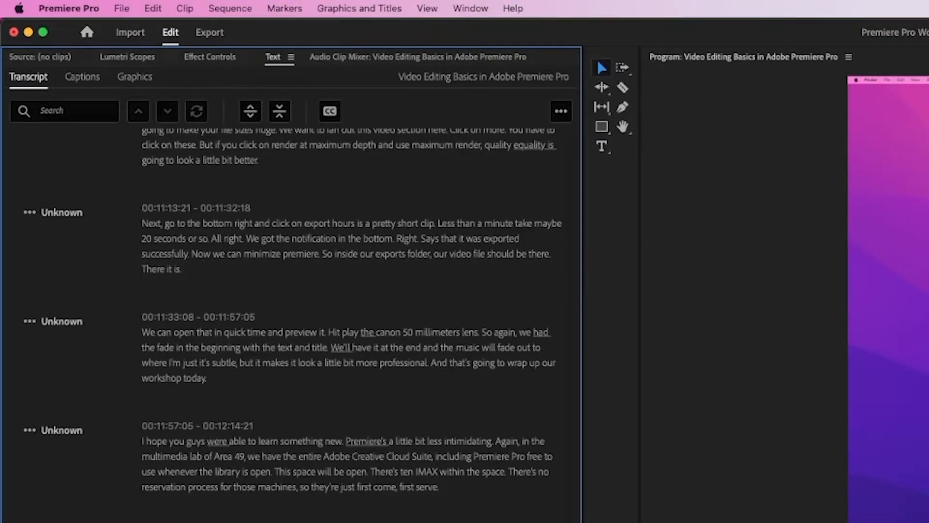
click(82, 77)
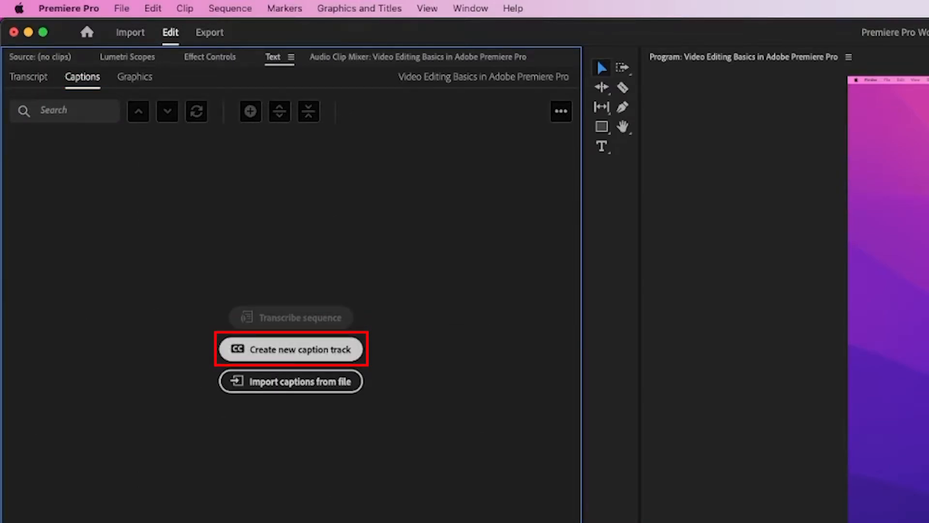
click(290, 349)
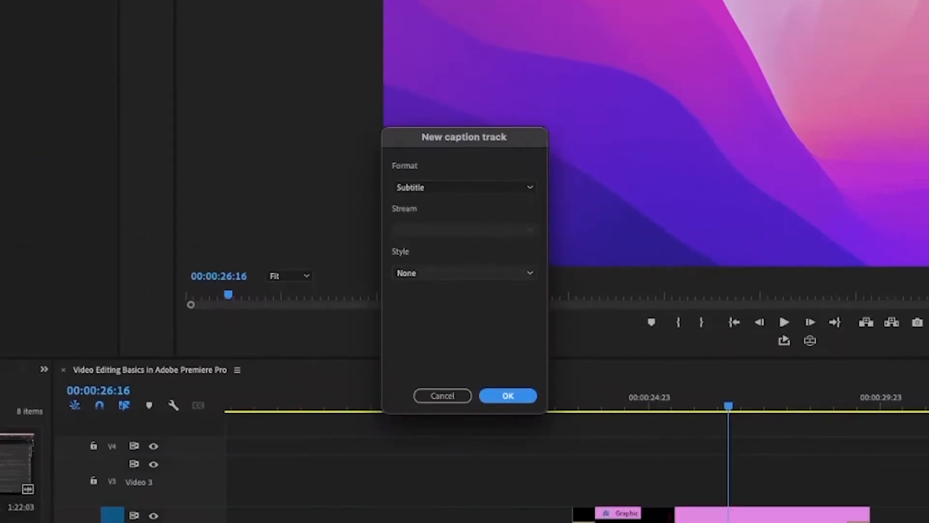
click(488, 188)
click(426, 263)
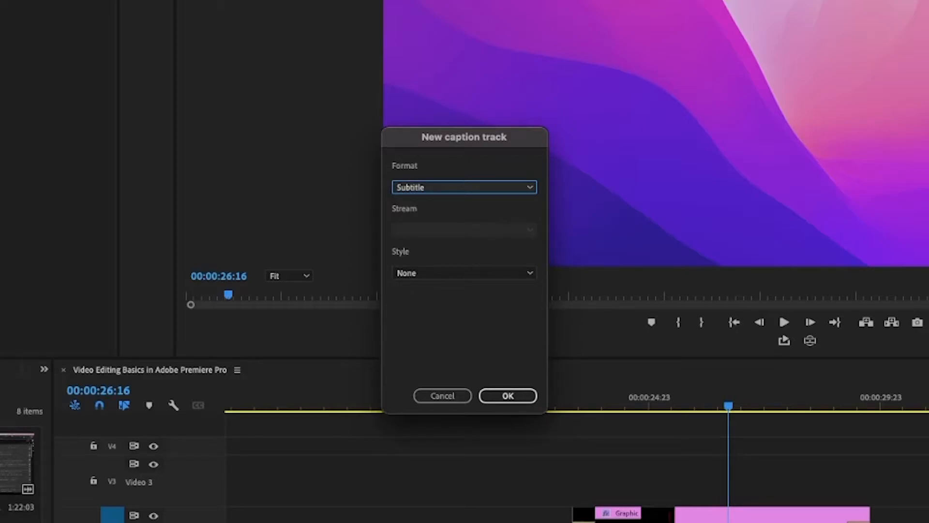
click(508, 396)
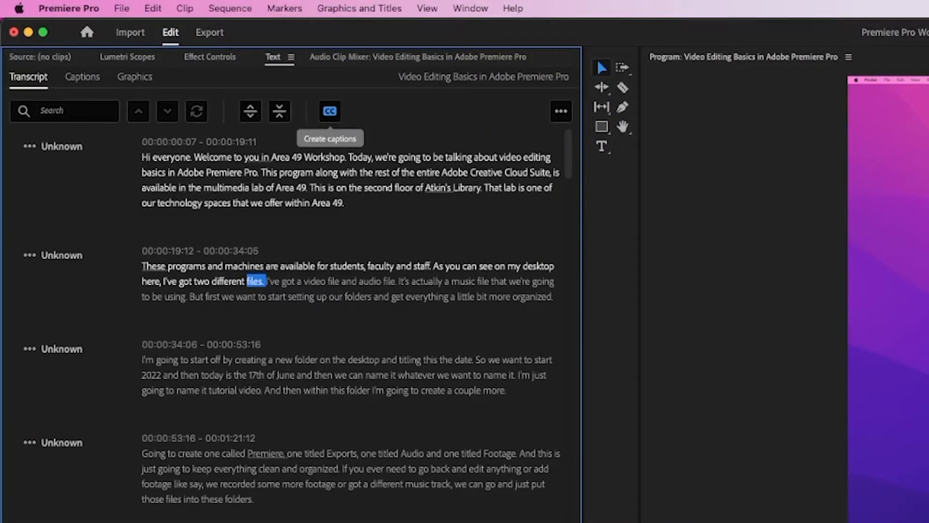
- Create captions from the sequence transcript with the Subtitle default preset, Subtitle format and double lines
click(329, 111)
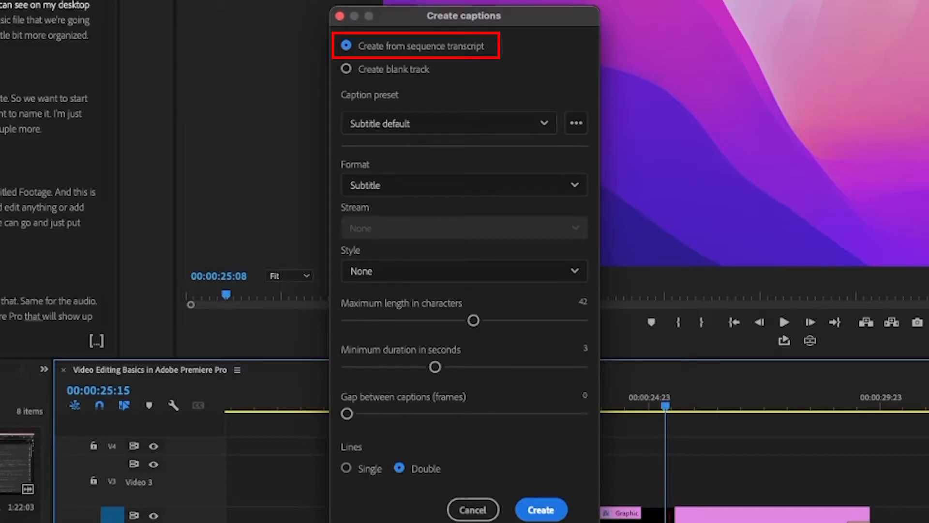
click(426, 189)
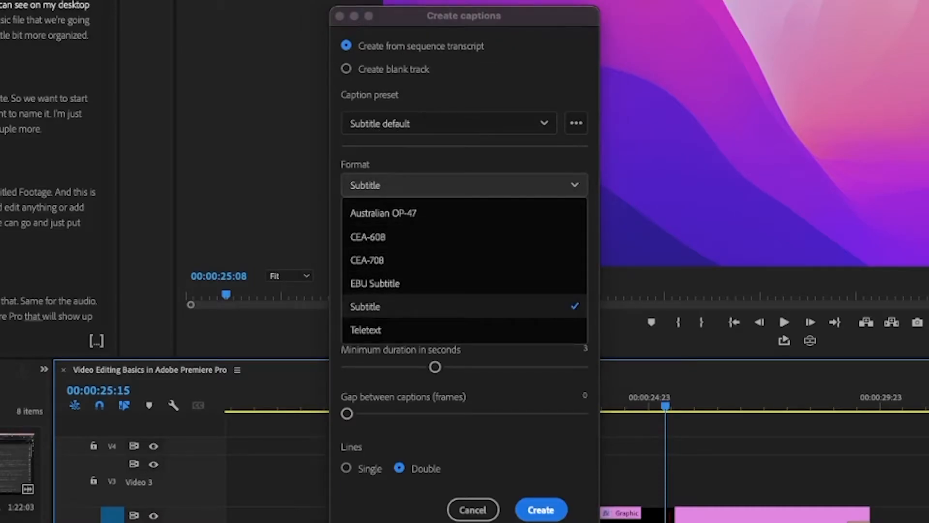
click(373, 307)
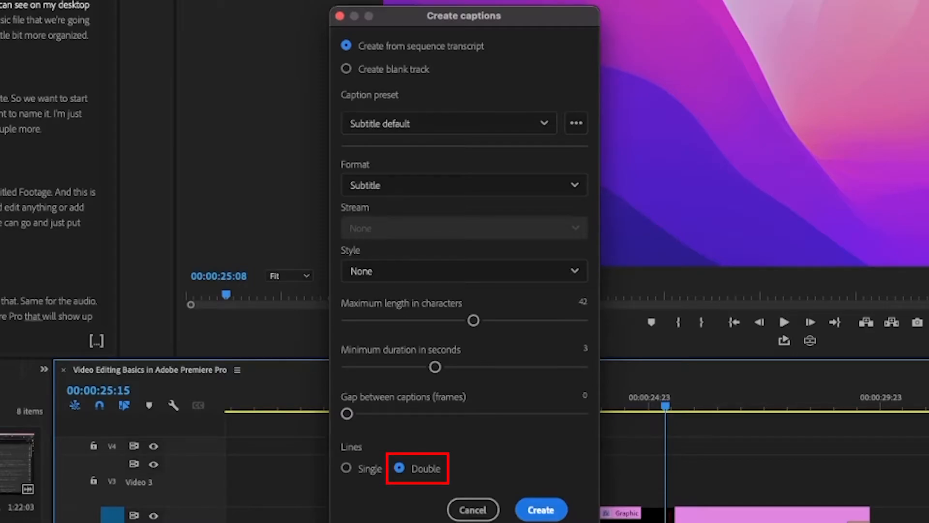
click(541, 509)
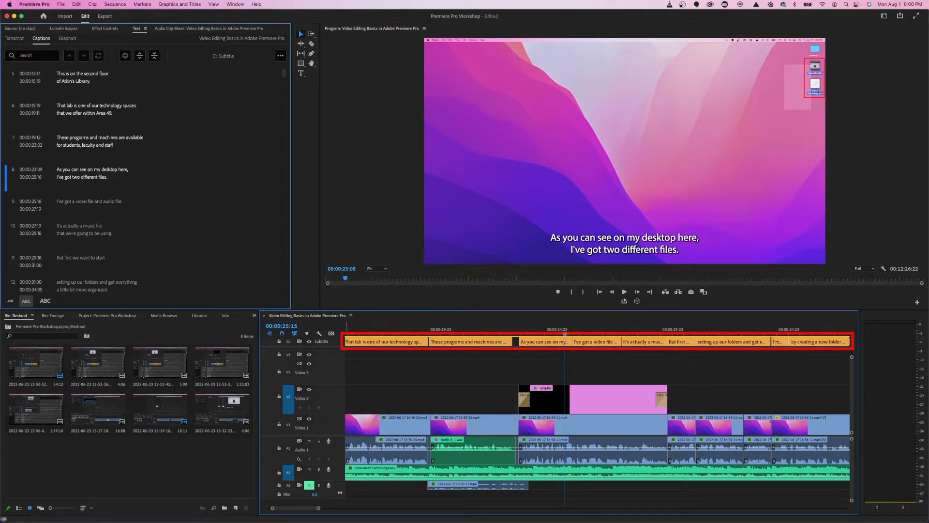
- Check the captions by hiding and showing the Subtitle track and playing part of the sequence
click(309, 342)
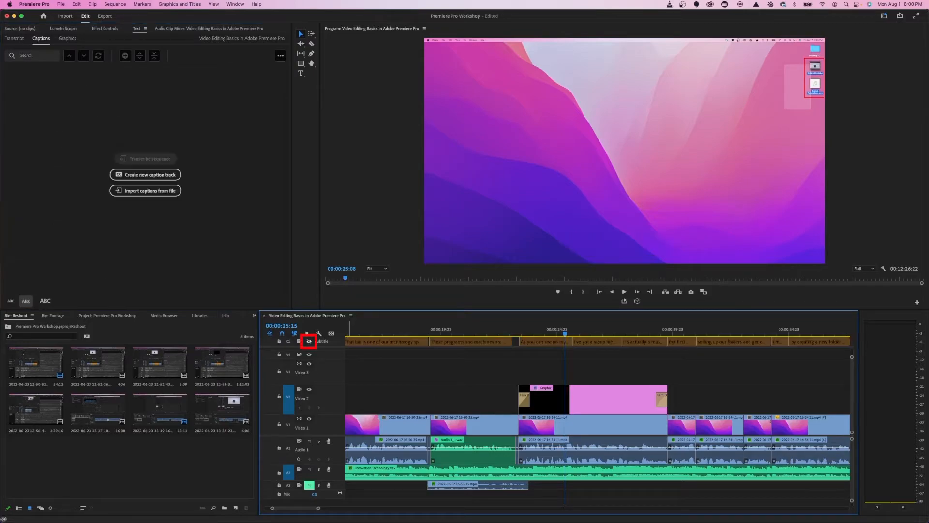
click(310, 342)
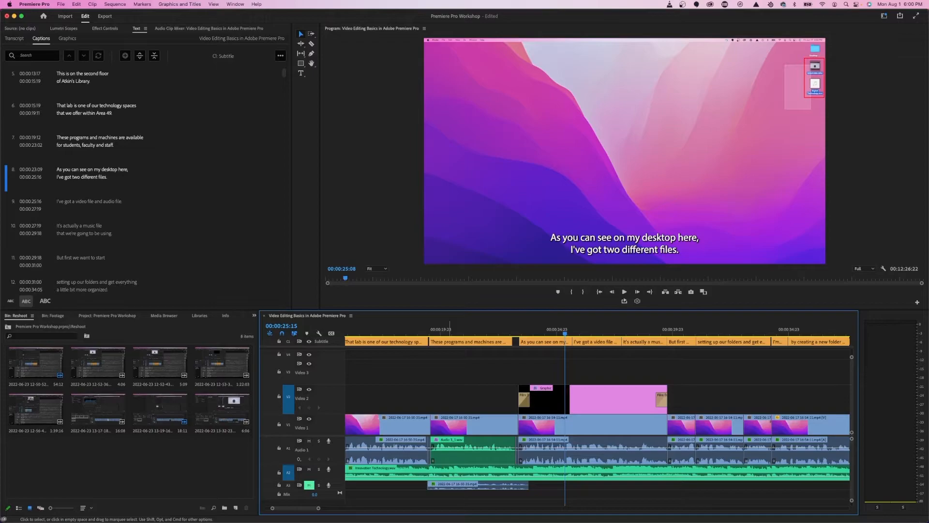
key(space)
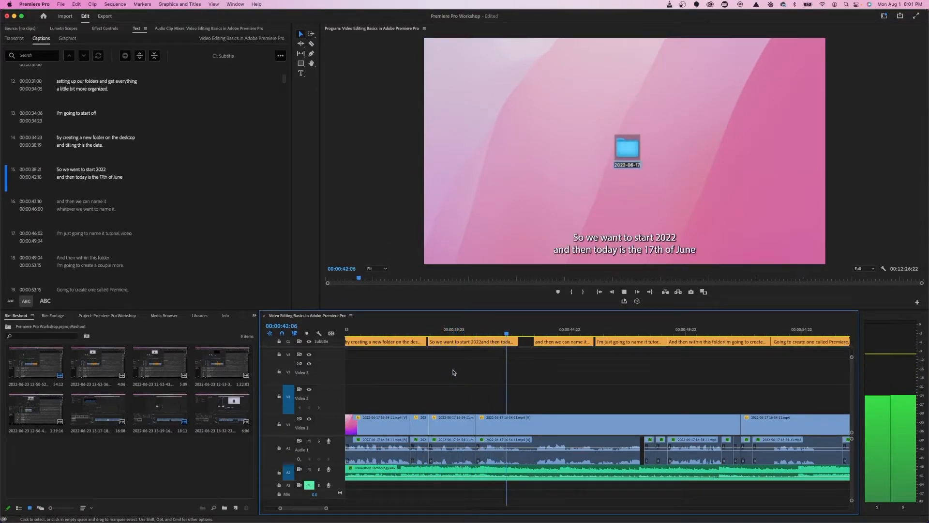
key(space)
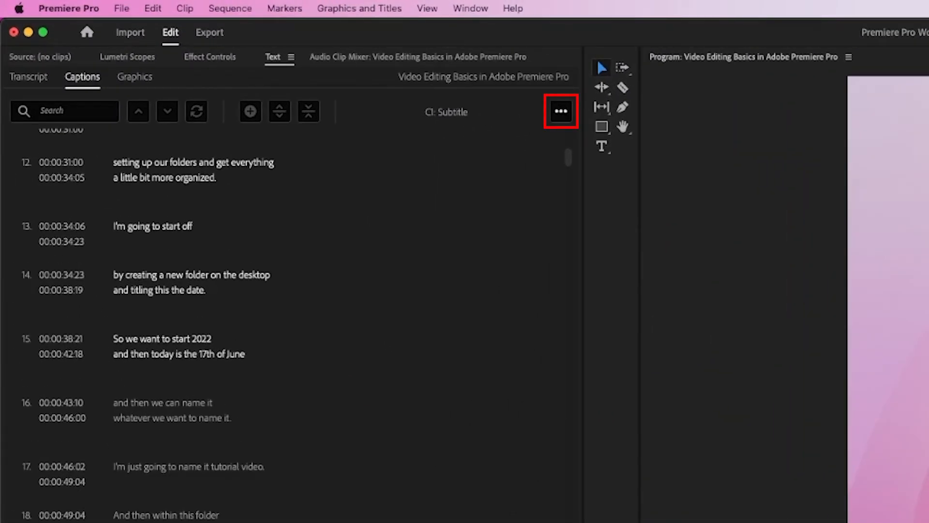
- Export the captions as an SRT file into the project's Captions folder
click(561, 111)
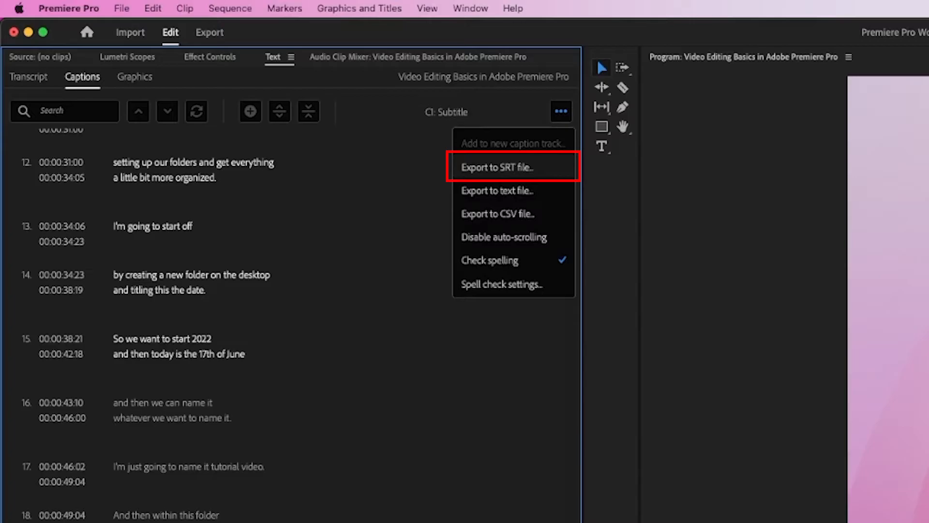
click(497, 167)
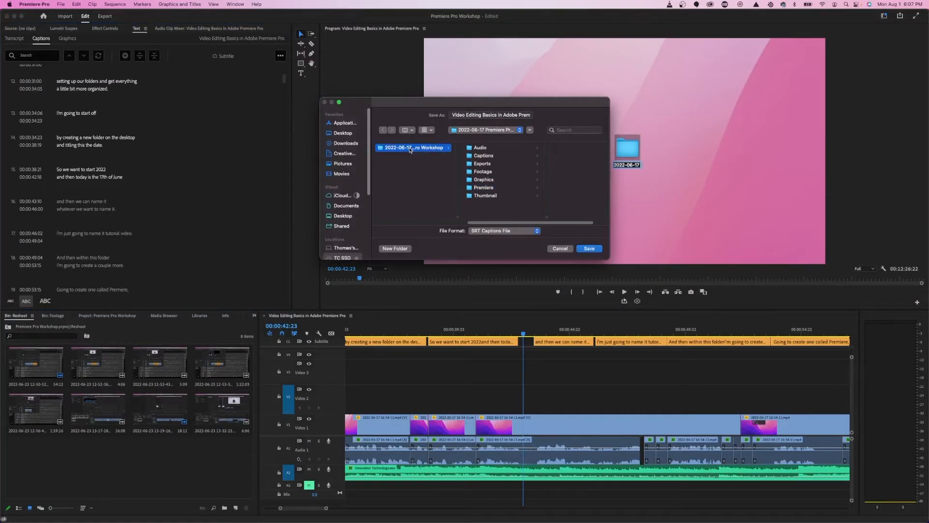
click(484, 155)
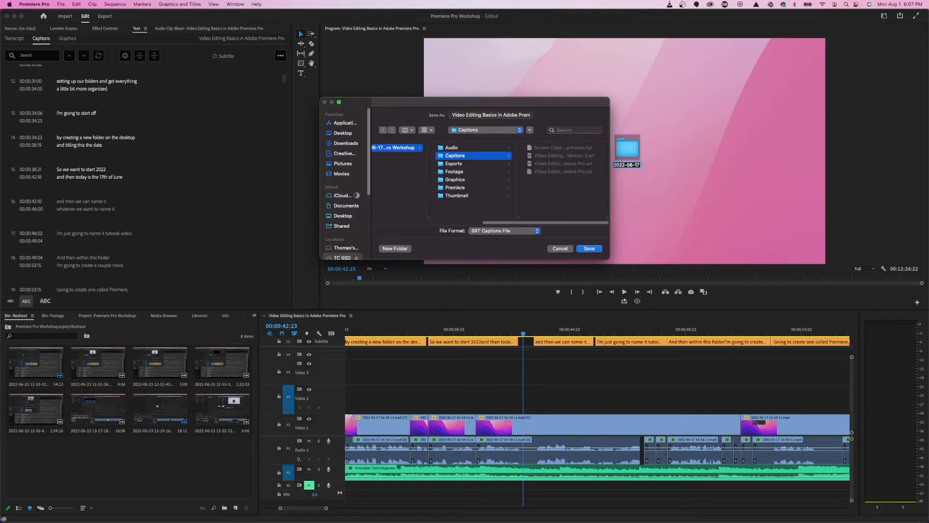
key(Return)
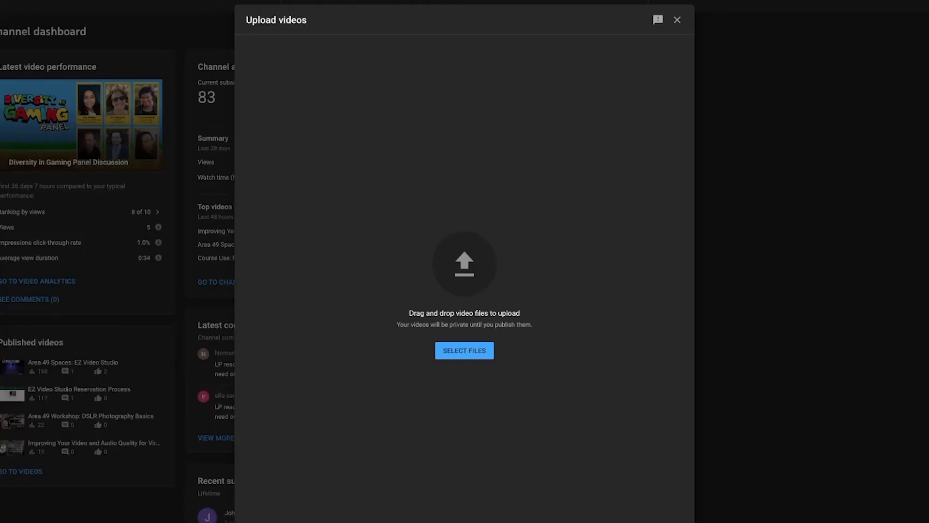
- Switch to YouTube Studio, upload the Video Editing Basics in Adobe Premiere Pro Version 2 video and mark it as not made for kids
drag(789, 95, 461, 266)
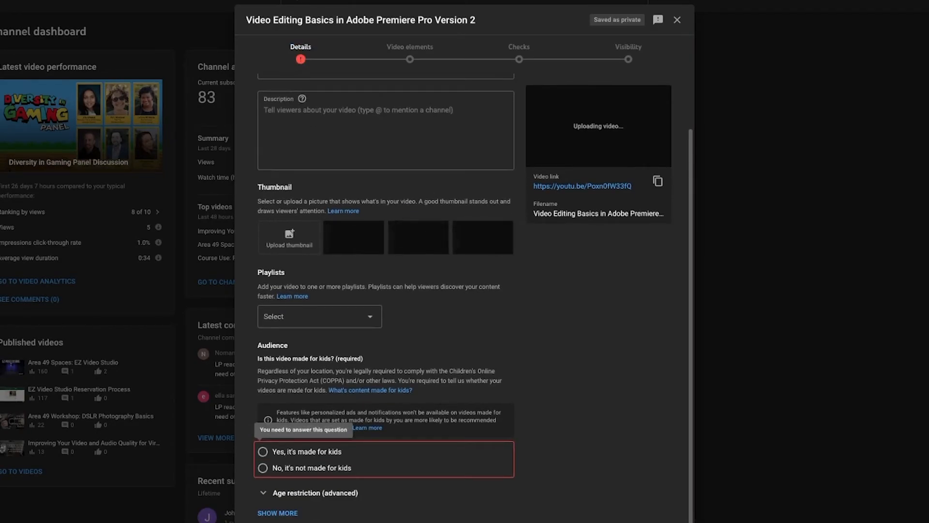
click(263, 468)
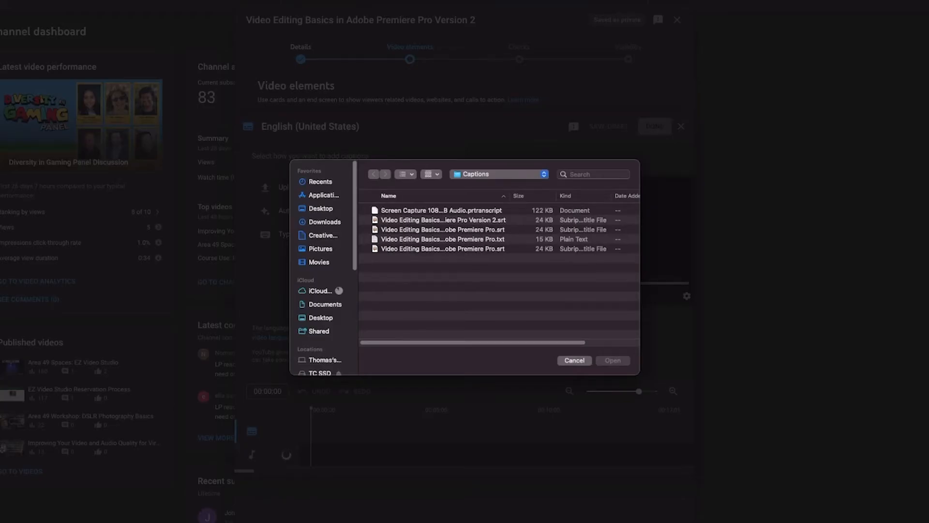
- Load the exported Video Editing Basics in Adobe Premiere Pro.srt file as the video's English (United States) subtitles and finish the subtitle editing
click(443, 248)
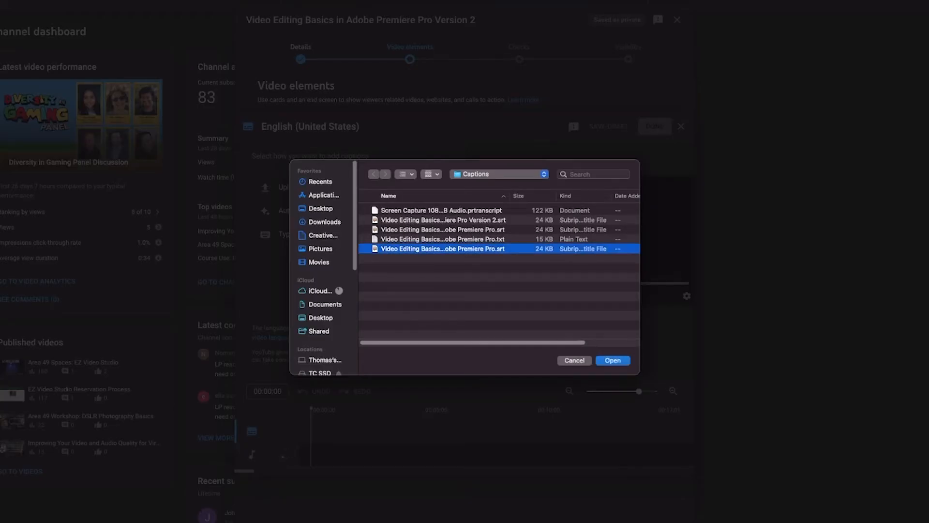
click(613, 361)
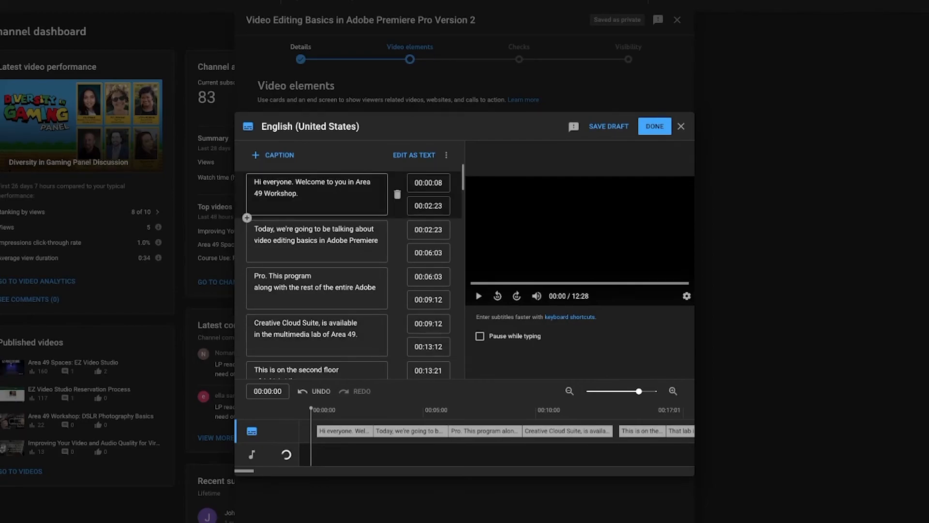
click(299, 194)
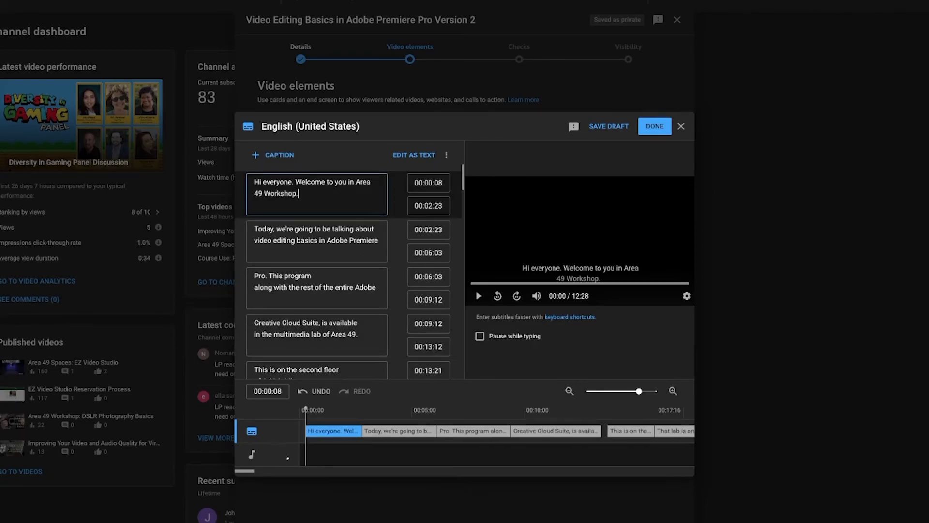
click(655, 127)
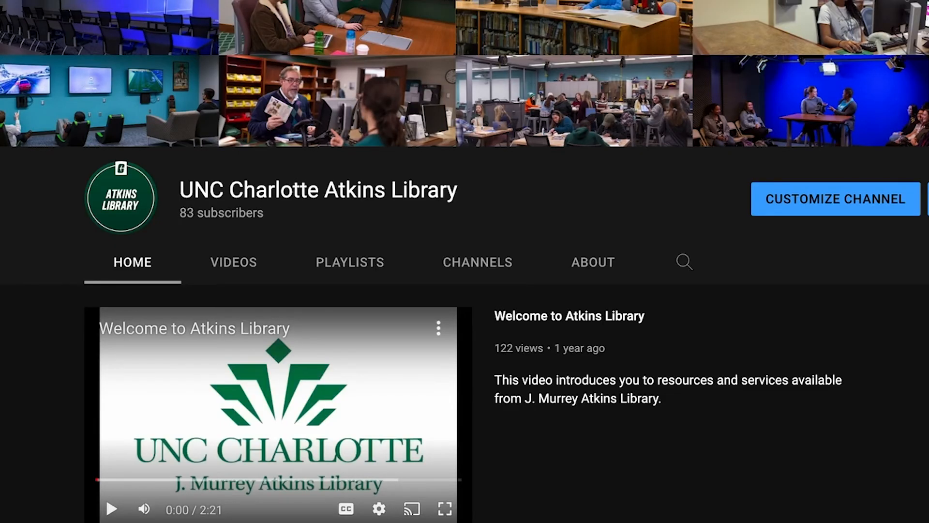
scroll(465, 262, down, 10)
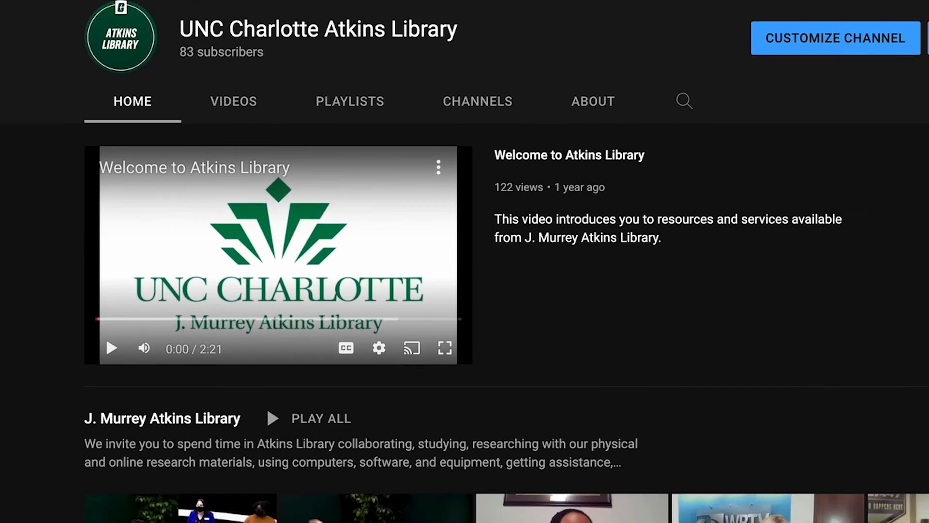
scroll(465, 261, down, 6)
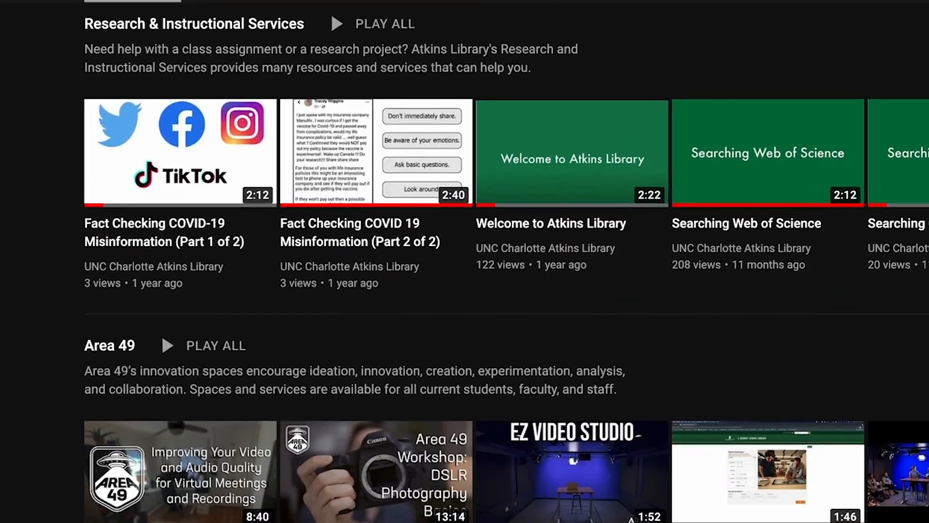